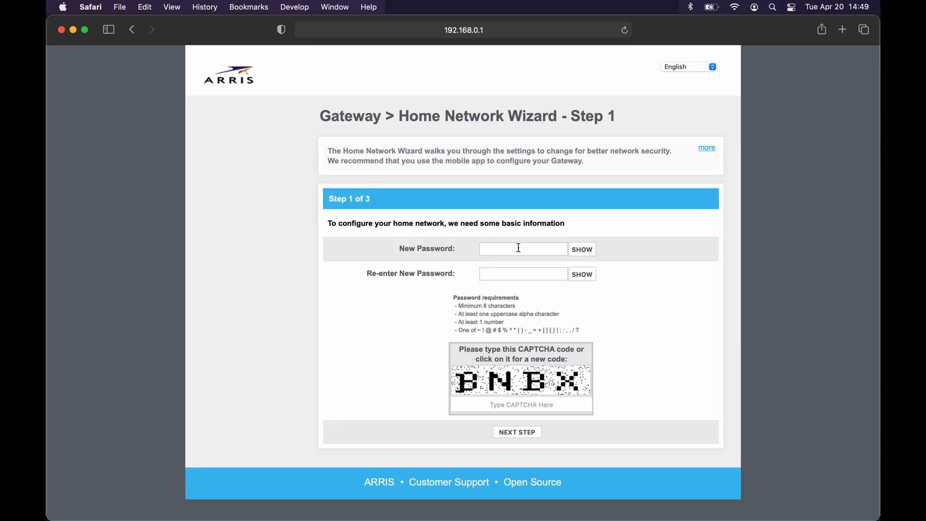
Step: Enter and confirm a new gateway password, declining Safari's strong-password suggestion
click(517, 249)
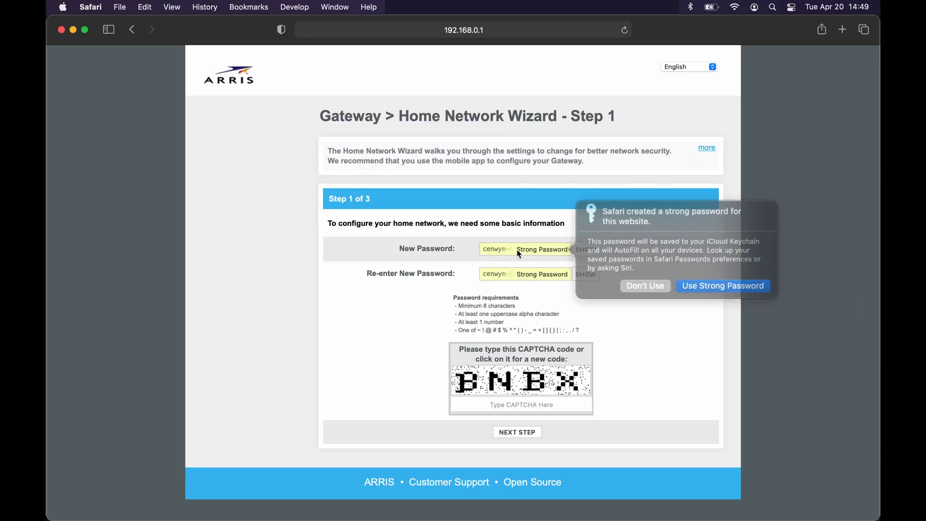
click(640, 282)
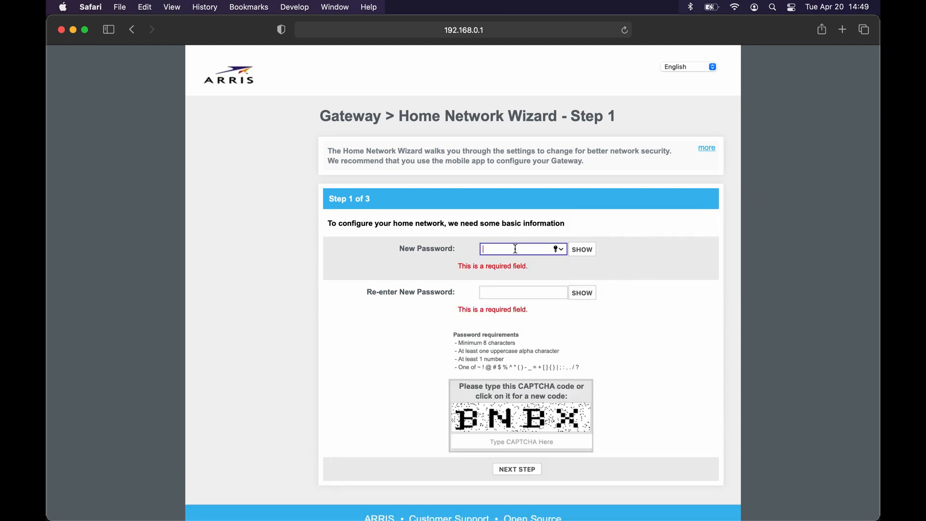
text(••••••)
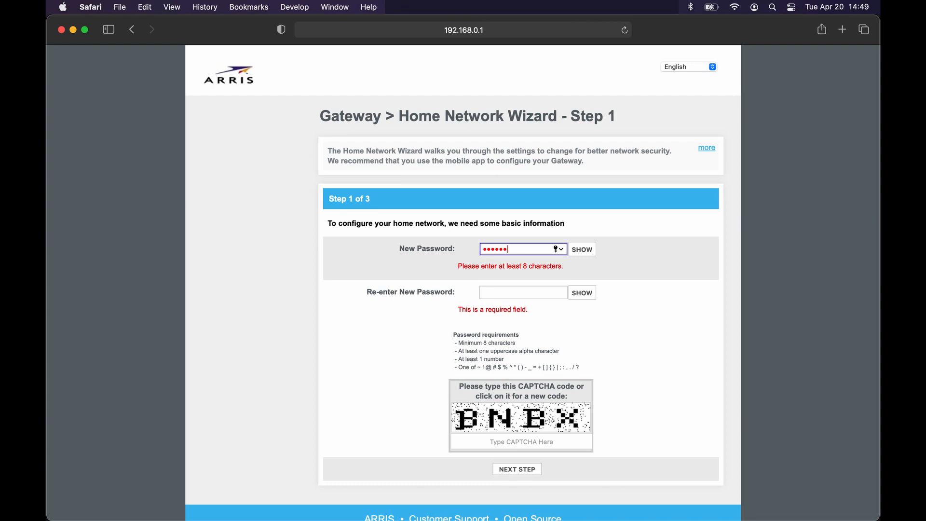
text(••••)
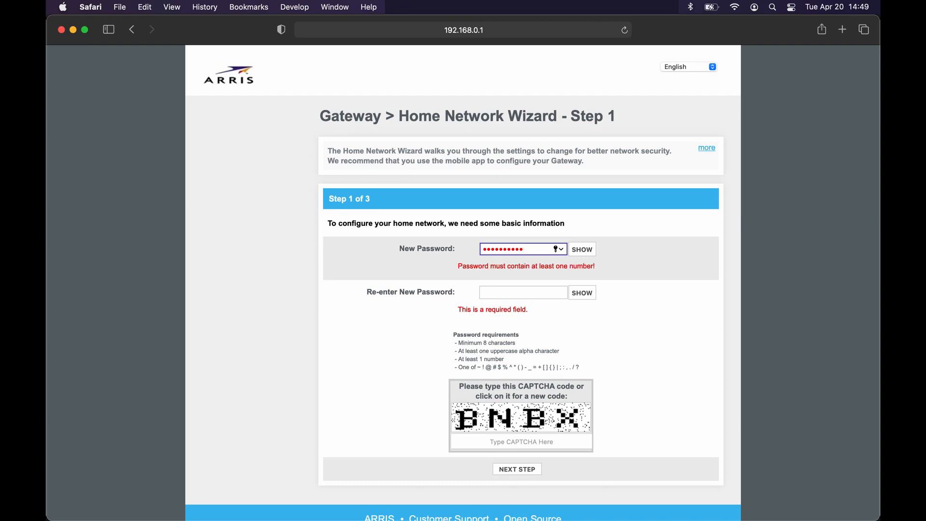
text(••••••)
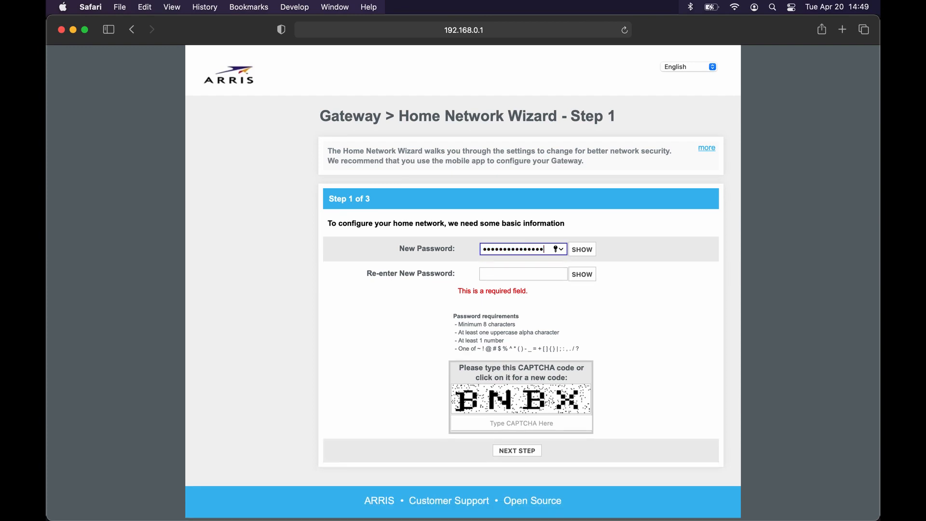
click(501, 275)
text(••••••)
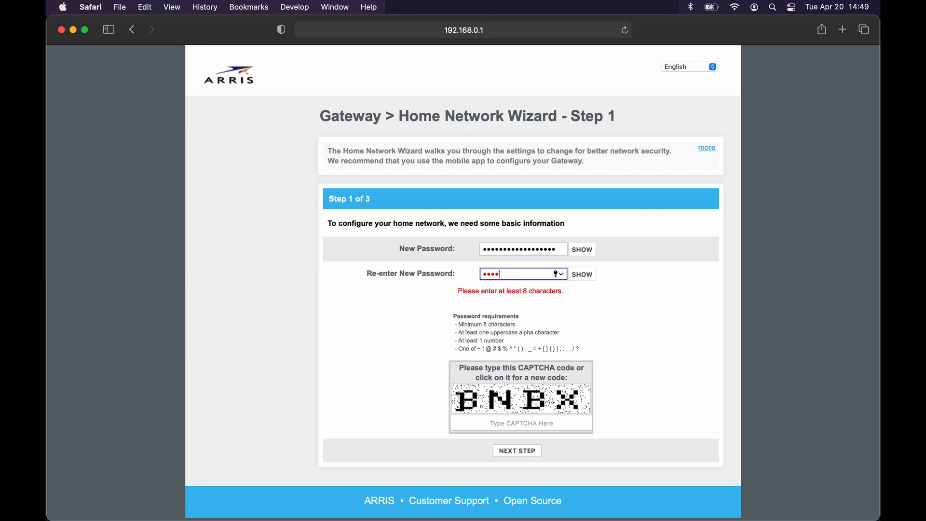
text(••••••••••••)
Step: Enter CAPTCHA code BNBX and submit step 1 of the wizard
click(506, 405)
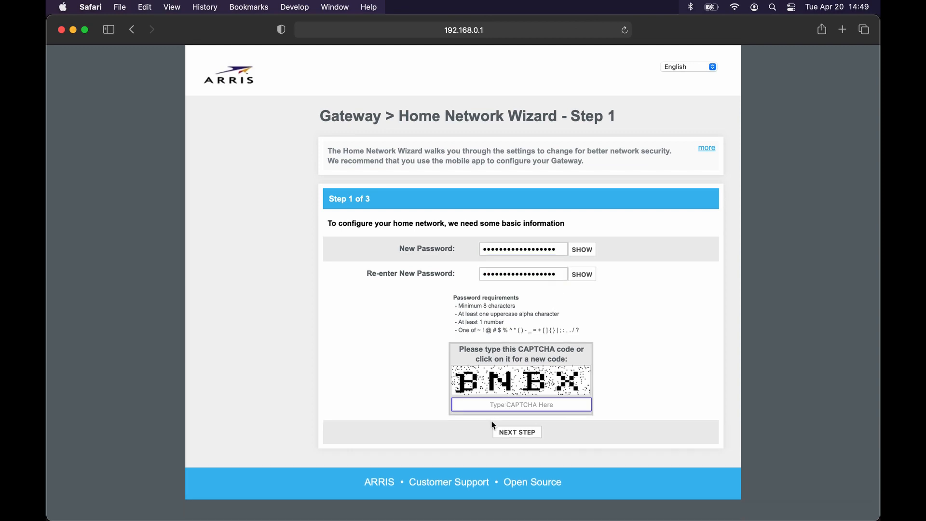
text(BNBX)
click(519, 433)
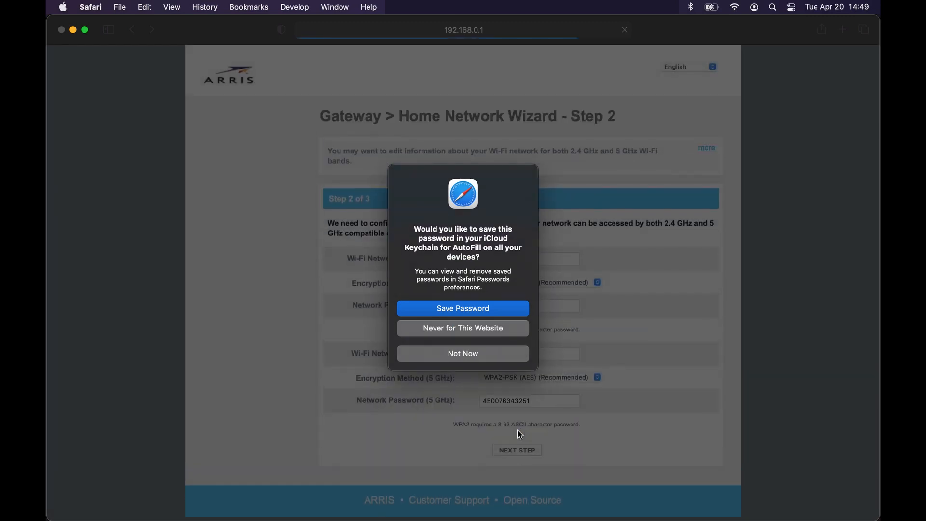
Step: Decline saving the password and rename the 2.4 GHz network to 'My New WiFi'
click(481, 356)
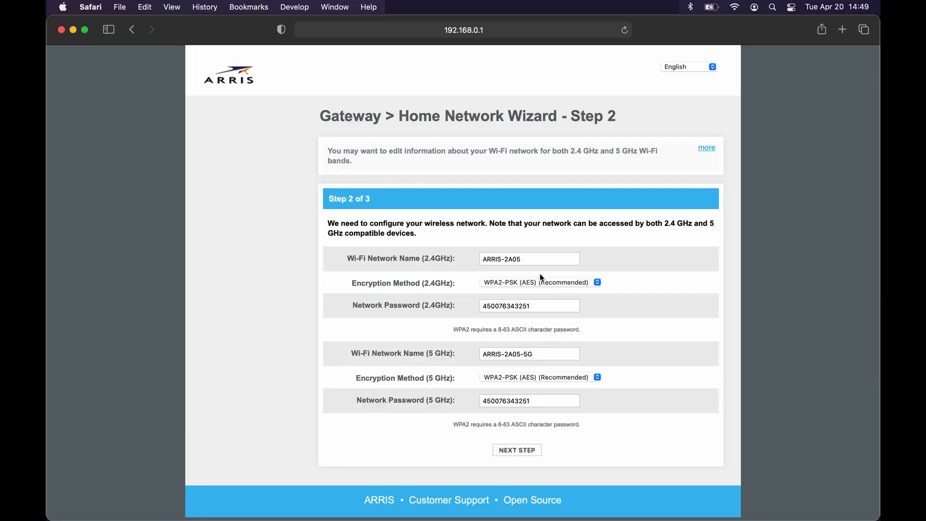
click(529, 259)
key(BackSpace)
key(BackSpace)
key(BackSpace)
key(BackSpace)
key(BackSpace)
key(BackSpace)
key(BackSpace)
key(BackSpace)
key(BackSpace)
key(BackSpace)
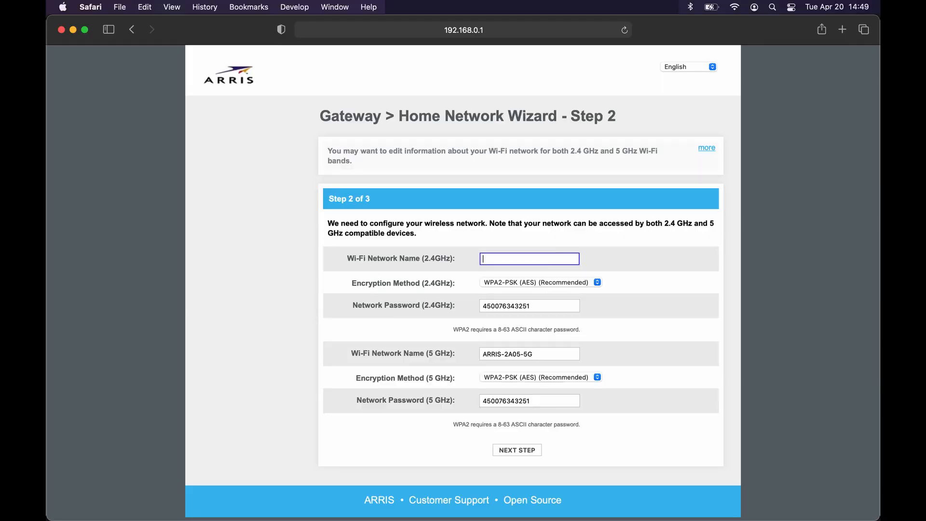
text(My New WiFi)
Step: Replace the 2.4 GHz network password with the new Wi-Fi password
double_click(534, 308)
key(BackSpace)
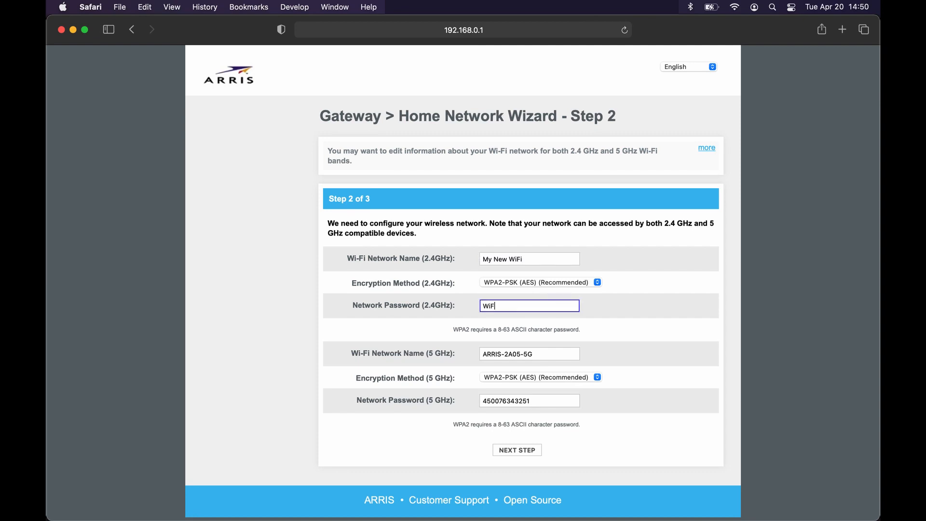
Step: Save the Wi-Fi settings and finish the wizard with the time zone on Automatic
click(532, 455)
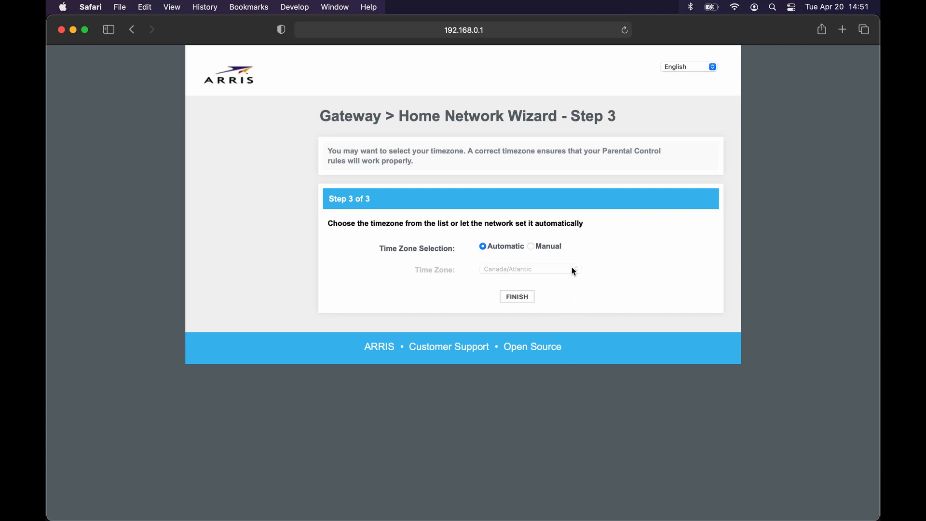
click(520, 298)
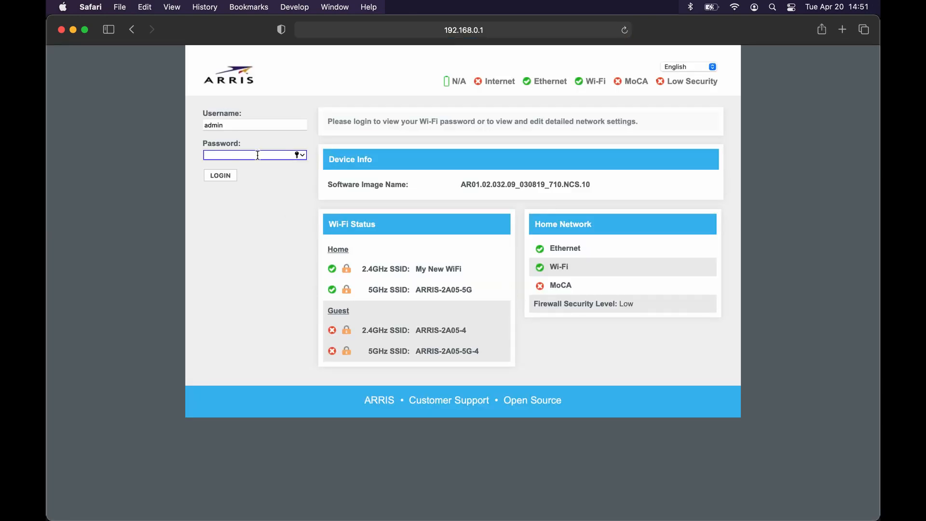
Step: Log in as admin, skip saving the password, and reveal the 2.4 GHz and 5 GHz passwords
click(222, 177)
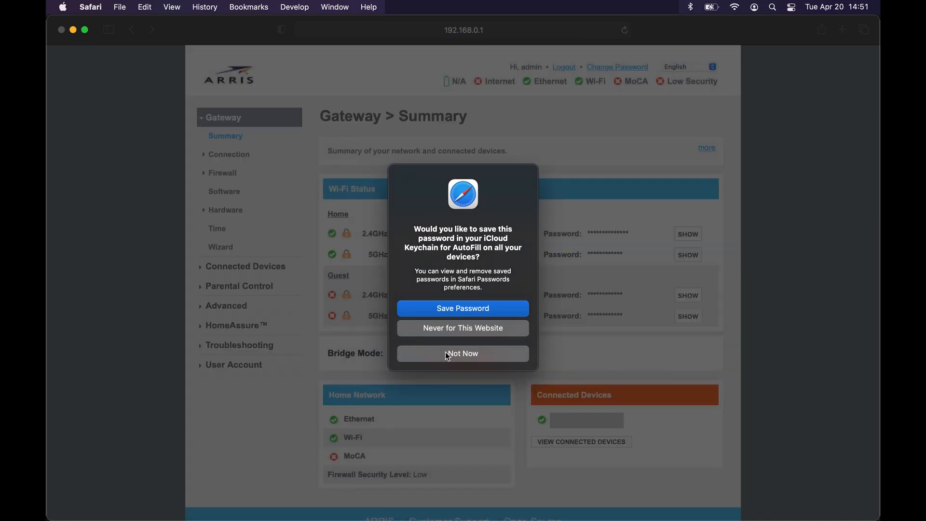
click(446, 353)
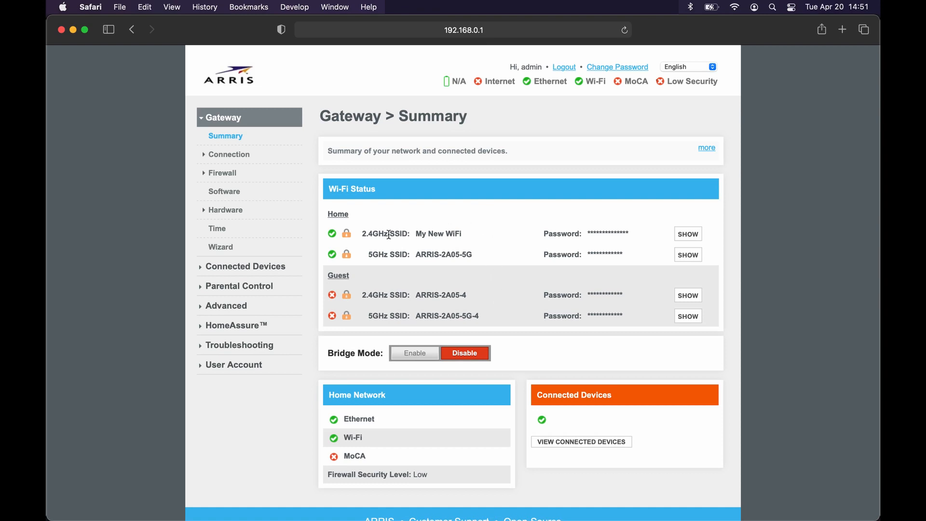
click(688, 234)
click(689, 255)
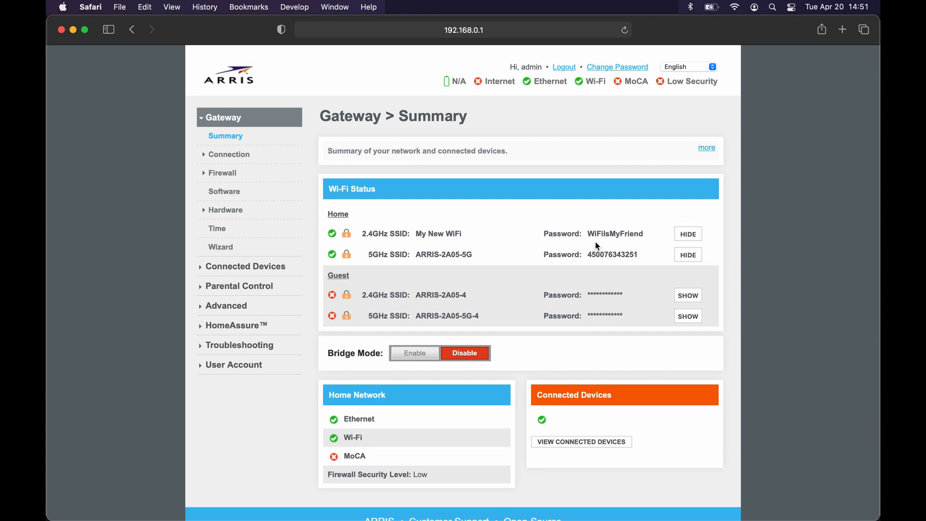
Step: Join the Mac to 'My New WiFi' with its new password and dismiss the connection-lost notice
click(735, 10)
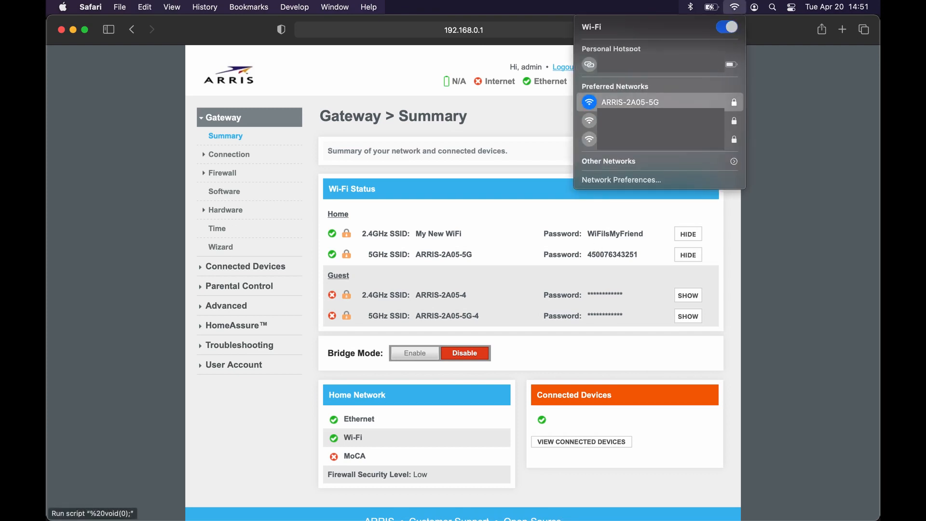
click(631, 162)
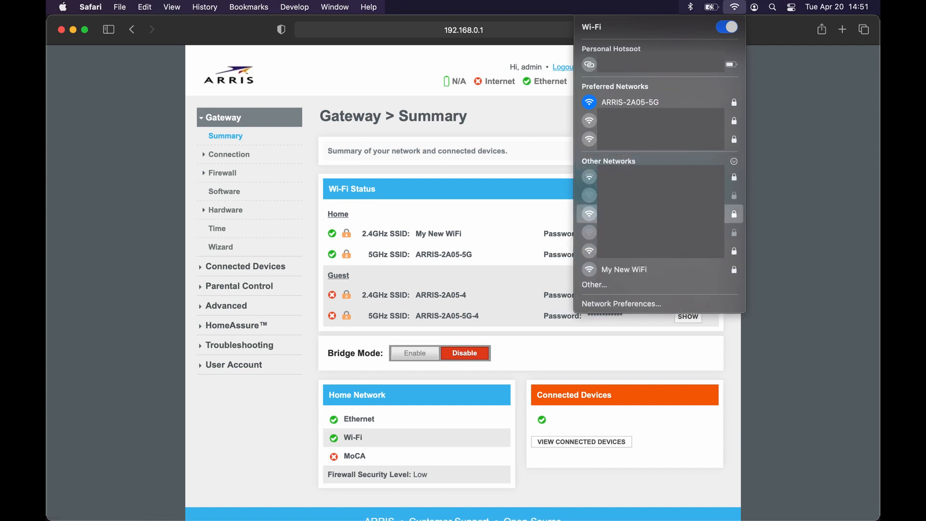
click(630, 269)
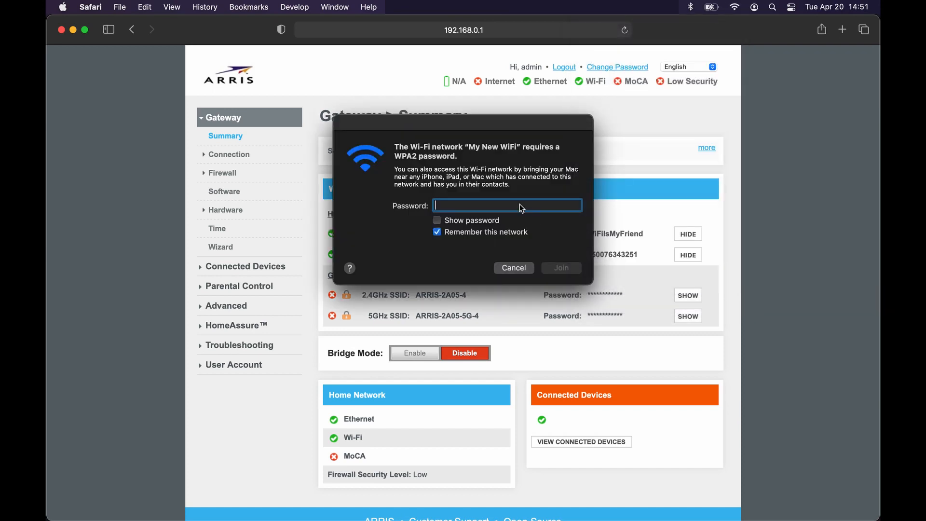
text(************)
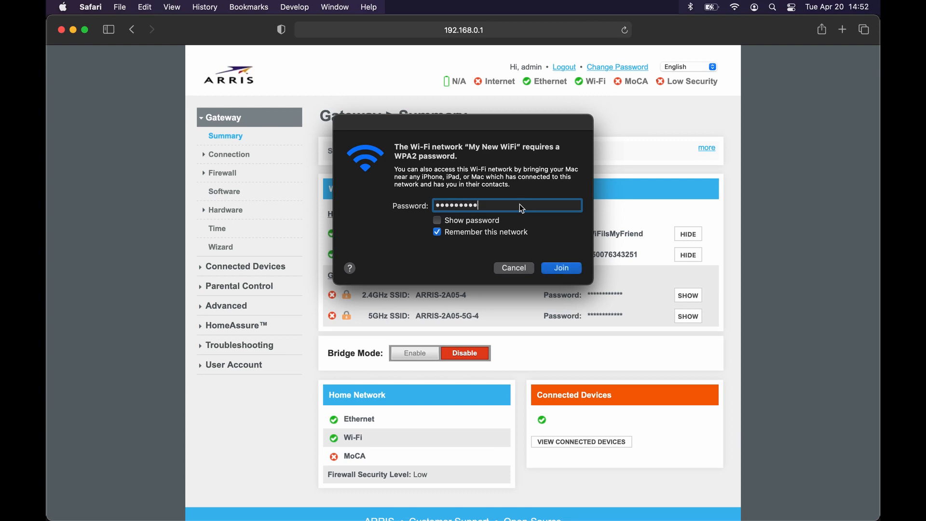
text(***)
click(562, 269)
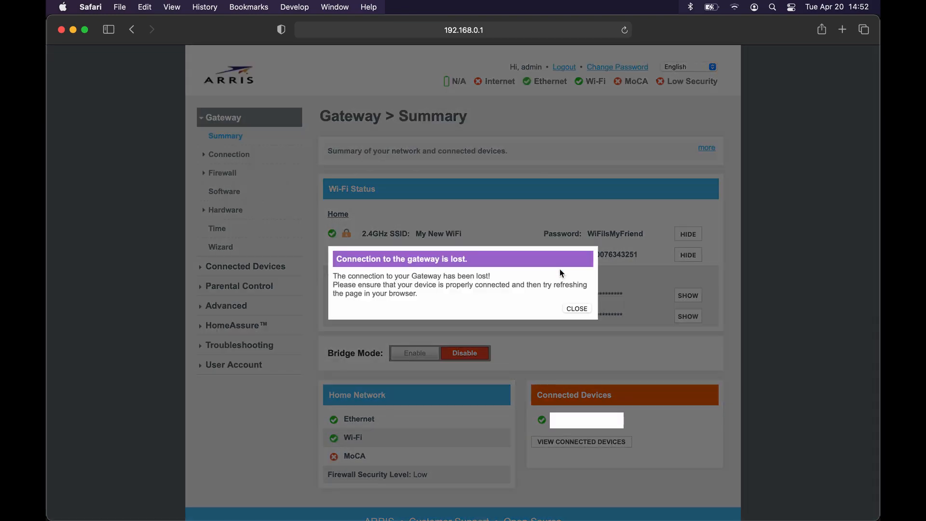
click(576, 309)
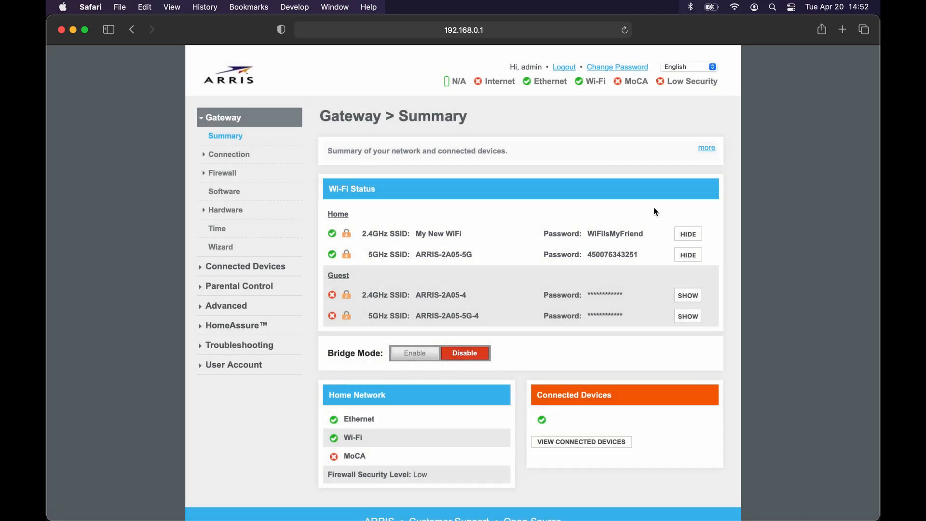
Step: Check the Mac's Wi-Fi network, then open the 5 GHz edit page under Connection > Wi-Fi
click(736, 8)
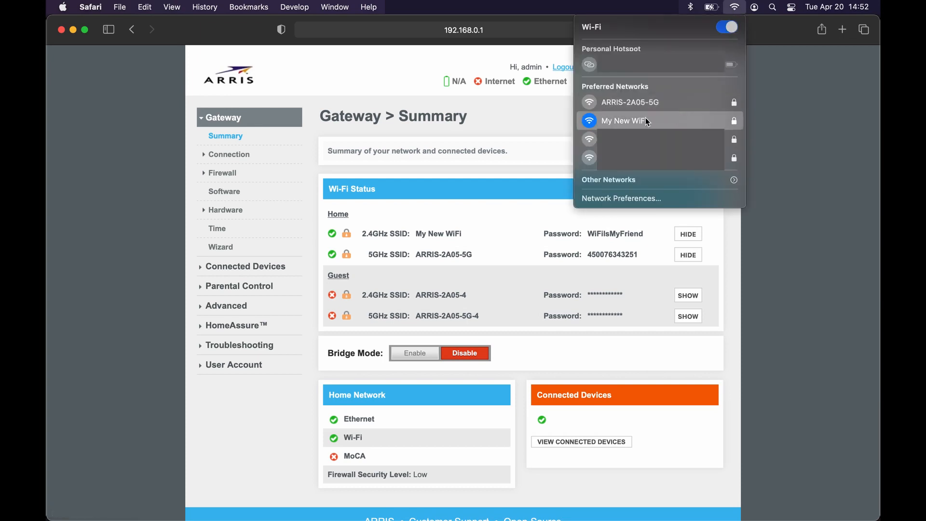
click(753, 253)
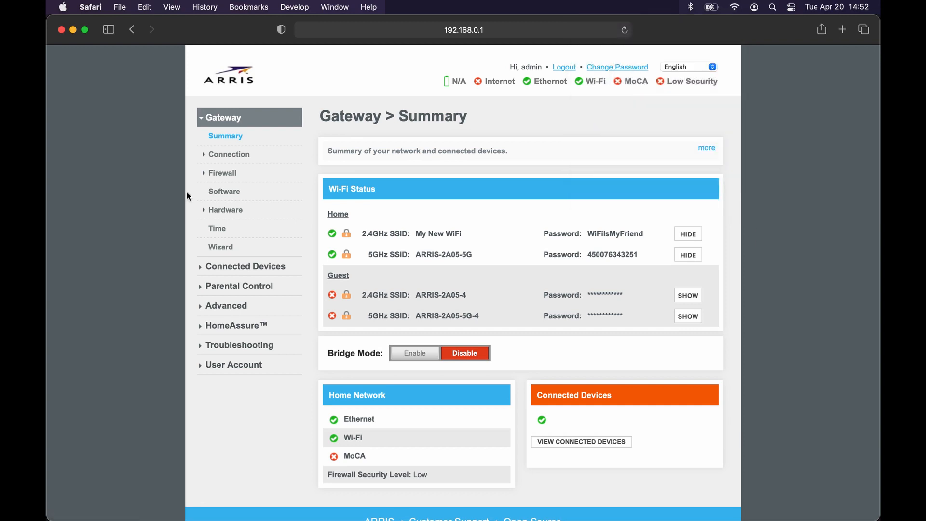
click(221, 157)
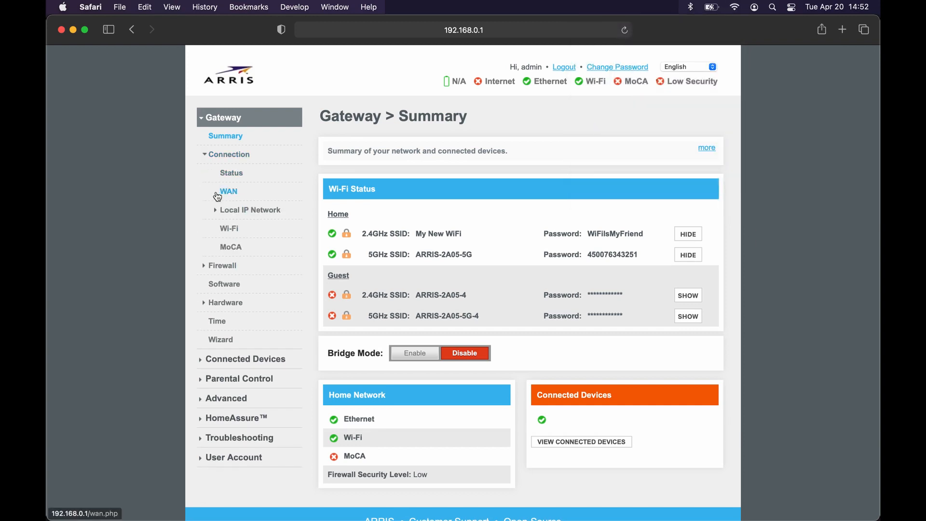
click(236, 233)
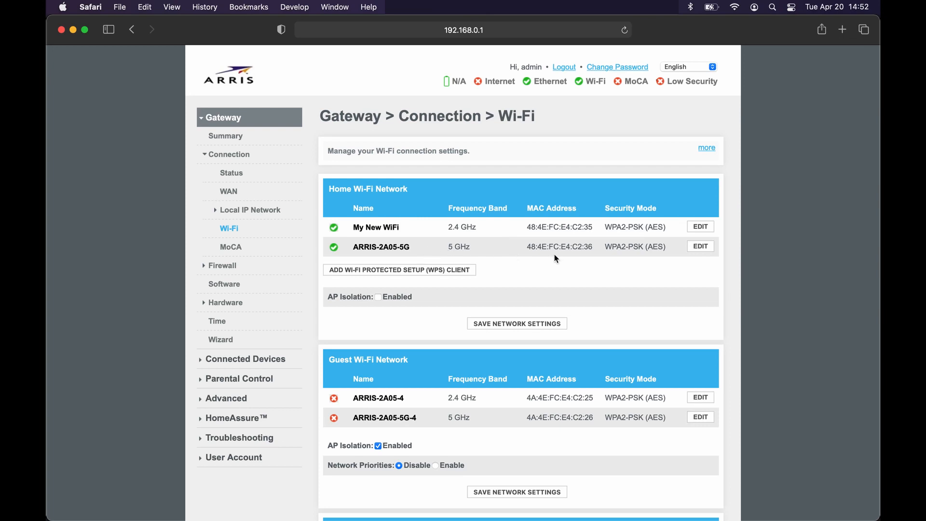
click(702, 248)
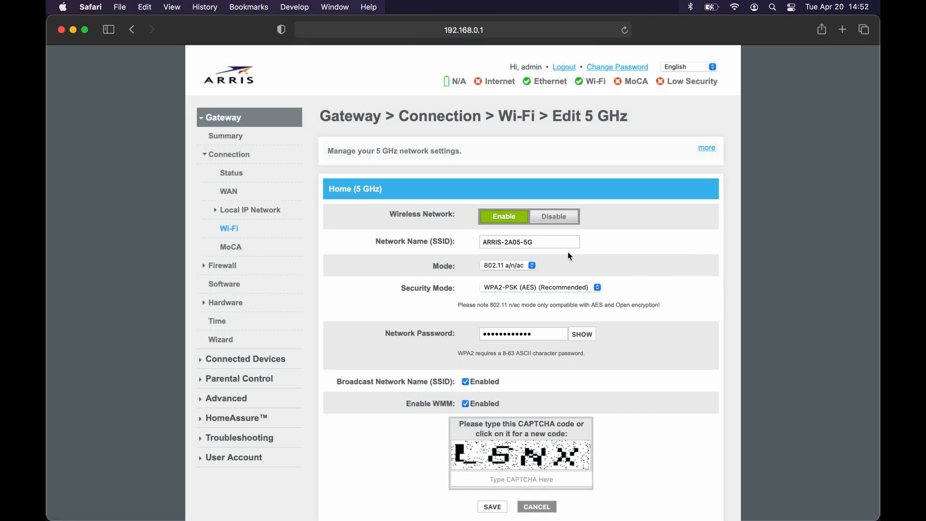
Step: Rename the 5 GHz network to 'My New WiFi 5G' and replace its password
click(553, 245)
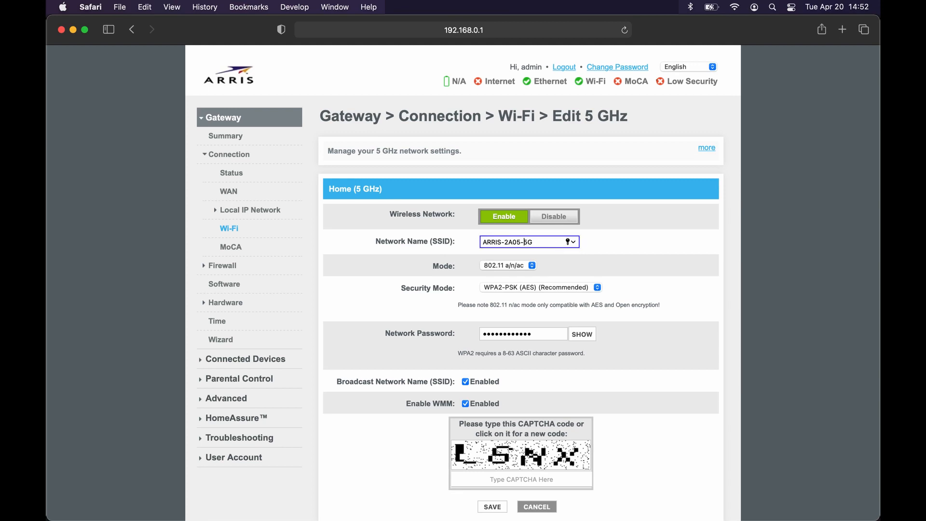
drag(523, 242, 482, 241)
text(My New WiFi)
click(542, 333)
click(583, 334)
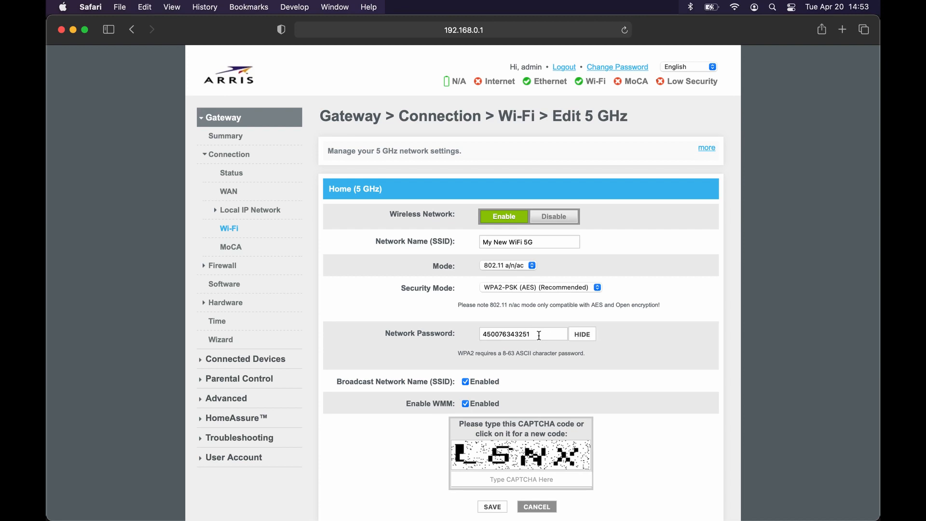
double_click(540, 334)
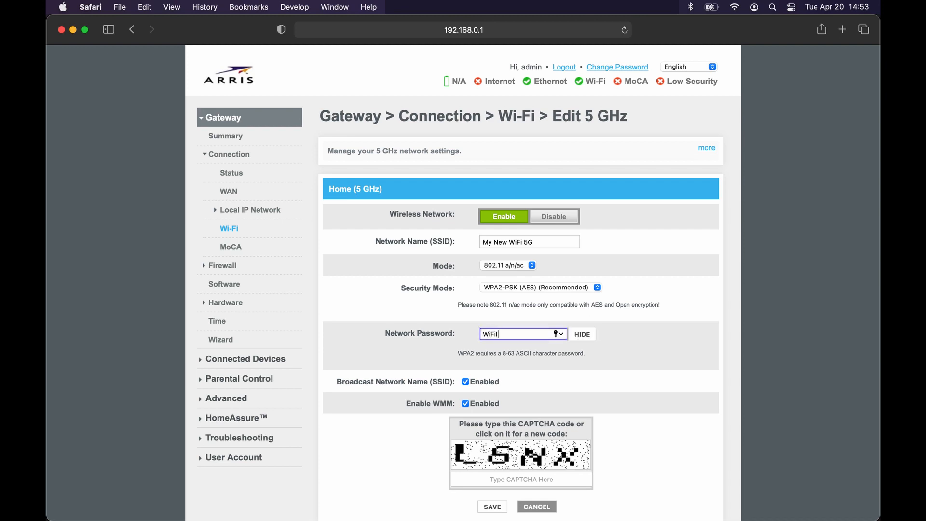
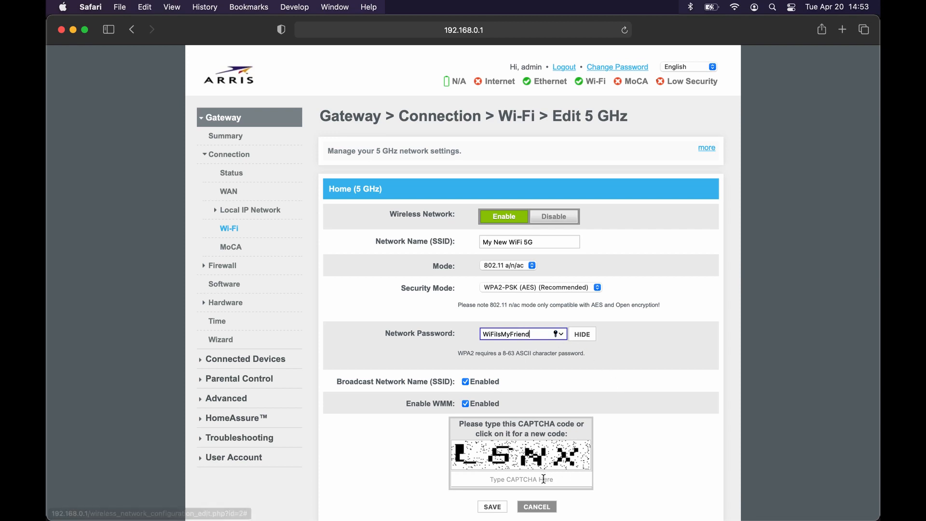
Step: Enter CAPTCHA code L6NX and save the 5 GHz network settings
click(543, 479)
text(L6)
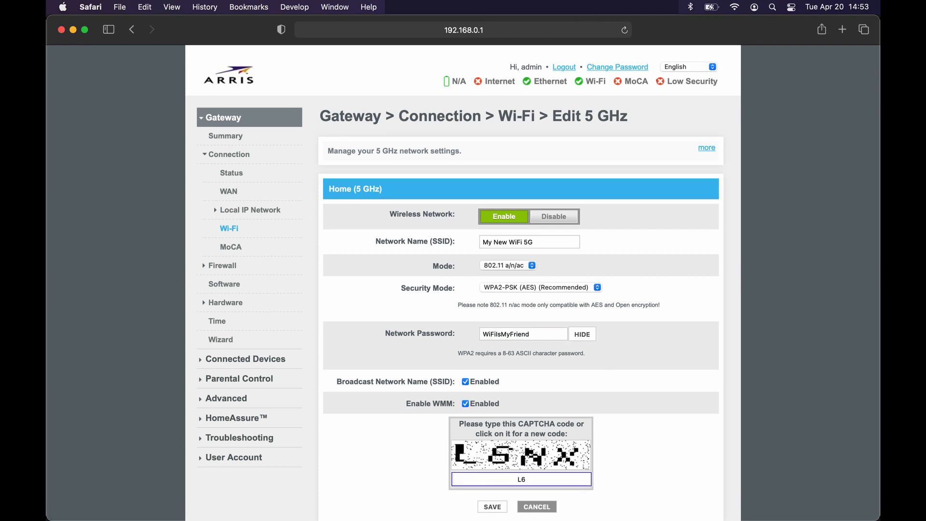
text(NX)
click(496, 507)
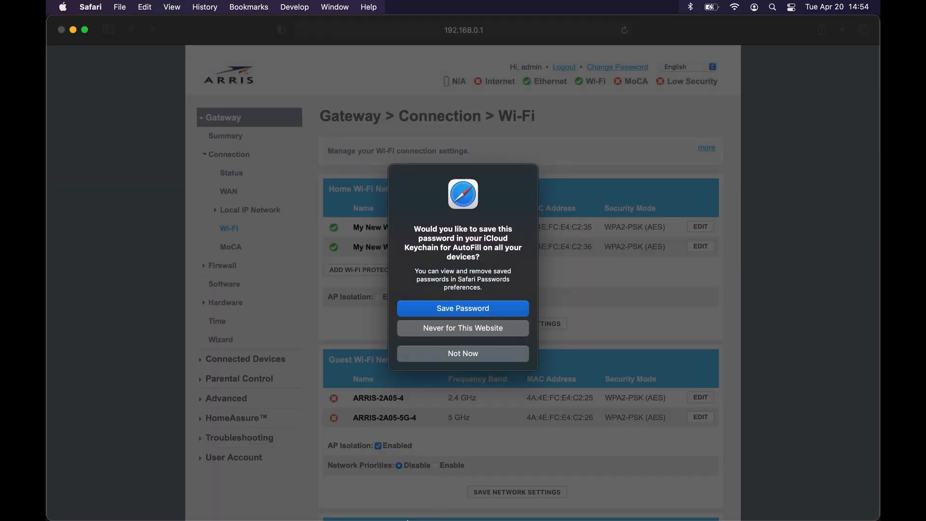
Step: Decline Safari's save-password prompt and reveal the 2.4 GHz password on the Summary page
click(469, 354)
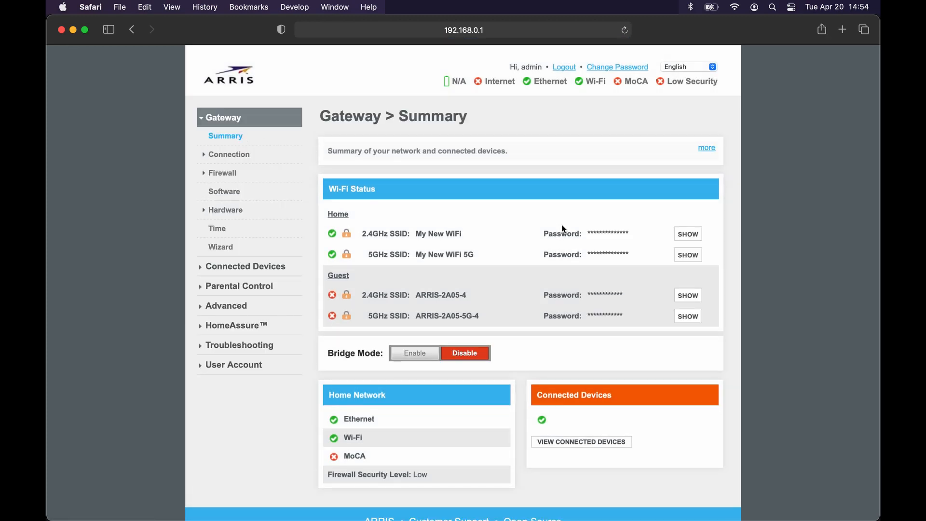
click(685, 234)
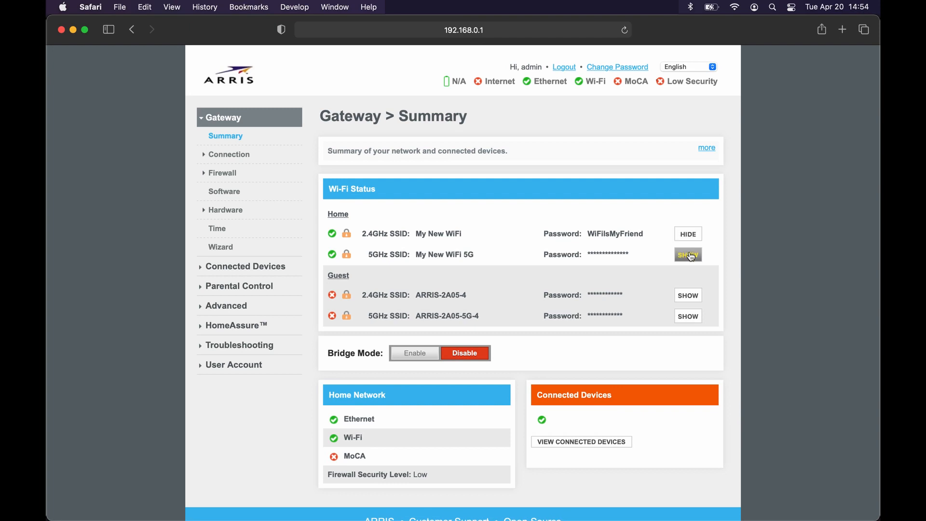